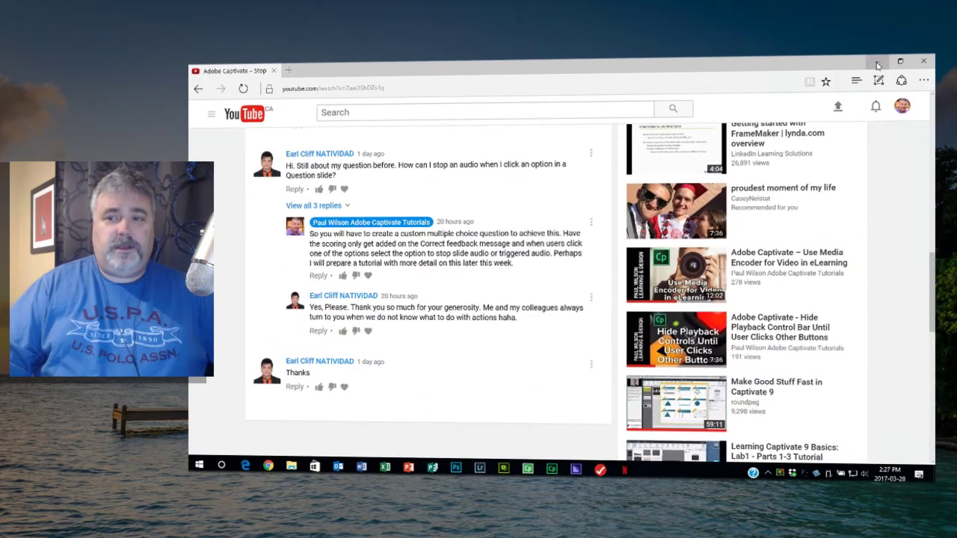
Step: Switch from the browser to the Custom Final Quiz Question project in Adobe Captivate and look over the Final Quiz slide
click(878, 66)
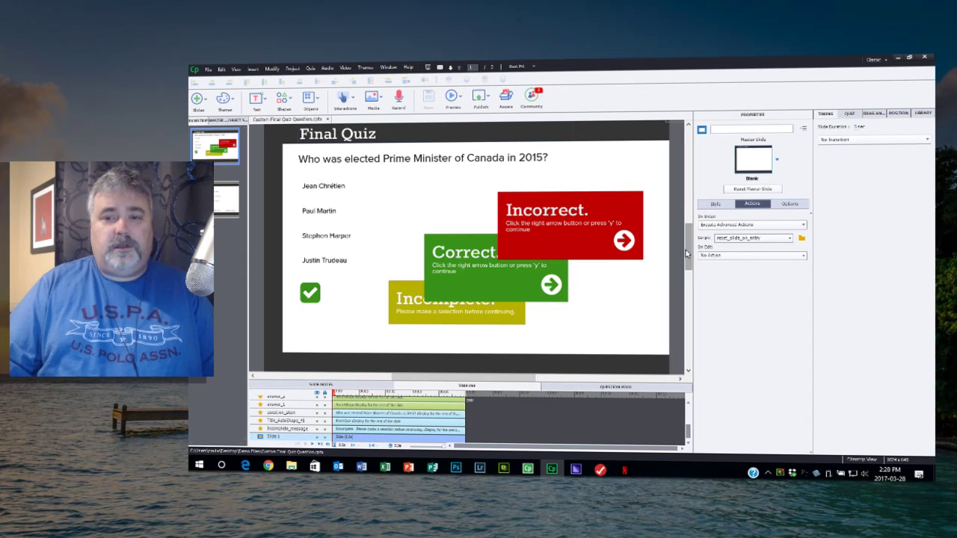
scroll(686, 254, up, 2)
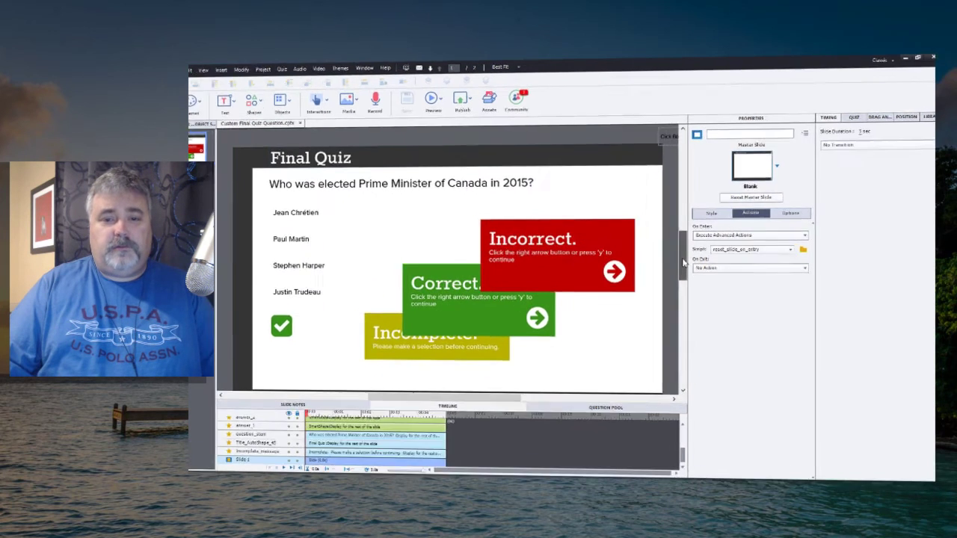
scroll(389, 329, right, 2)
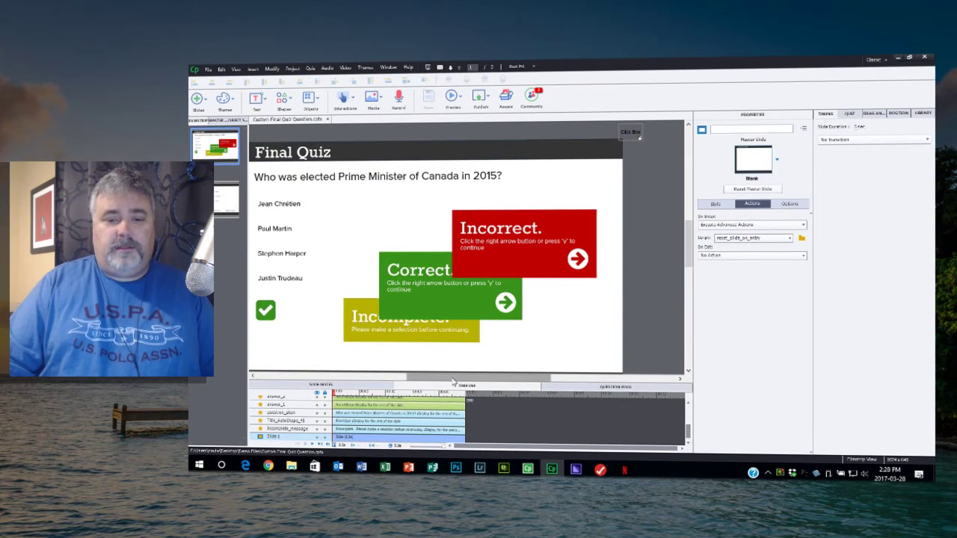
scroll(444, 376, left, 3)
drag(444, 383, 441, 384)
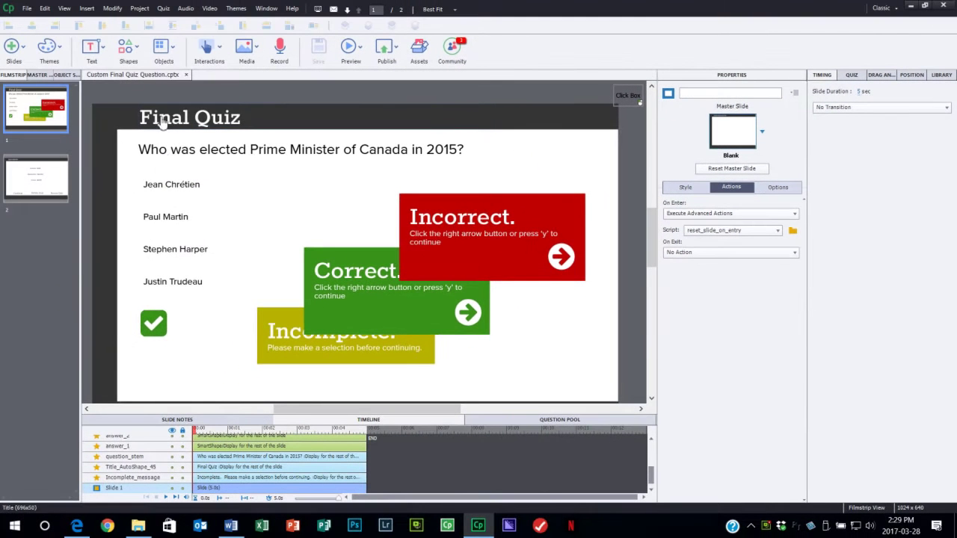
Step: Review the project's user variables for the four quiz answers and close the list
click(138, 8)
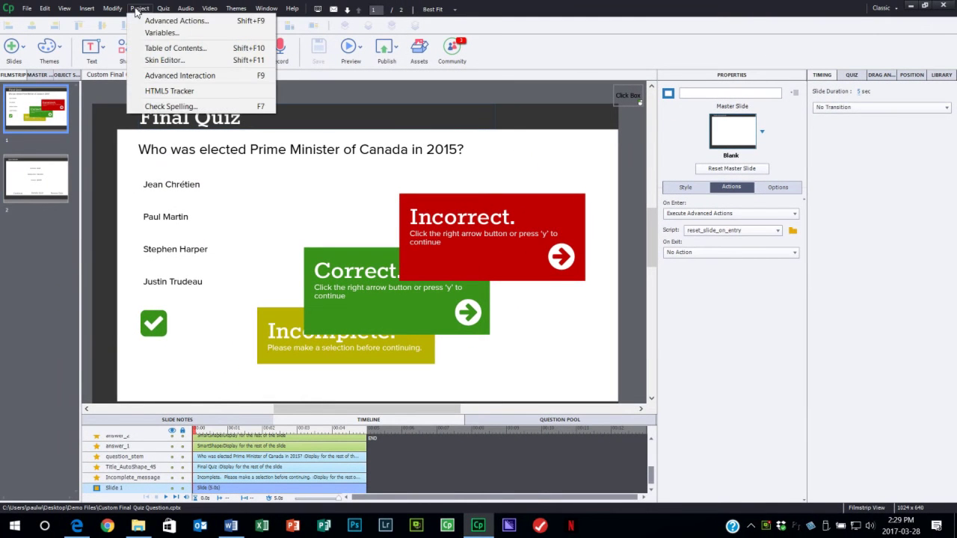
click(162, 33)
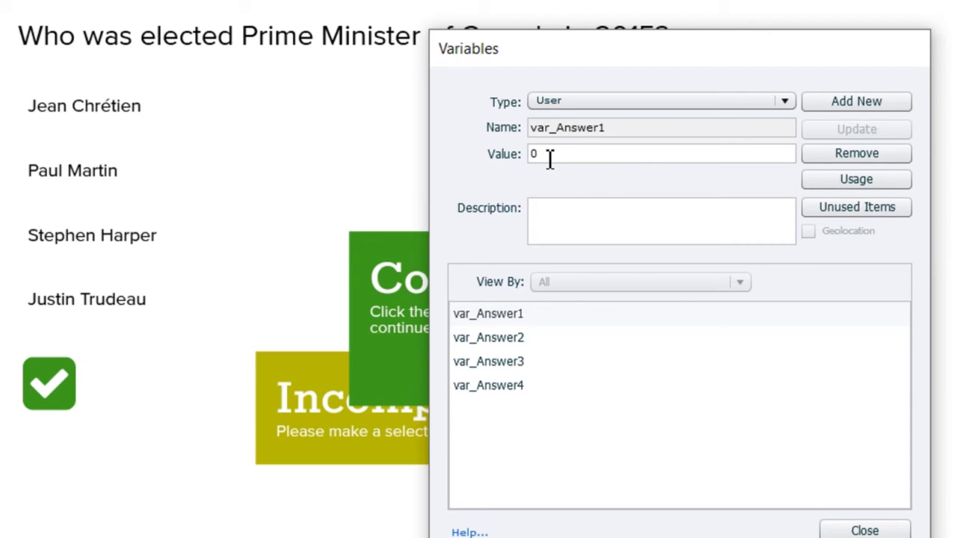
click(864, 531)
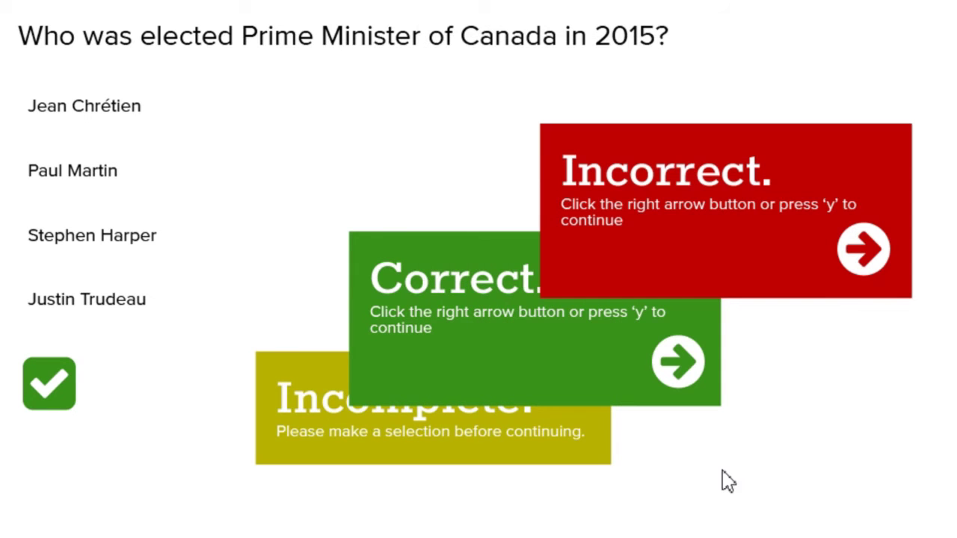
click(123, 303)
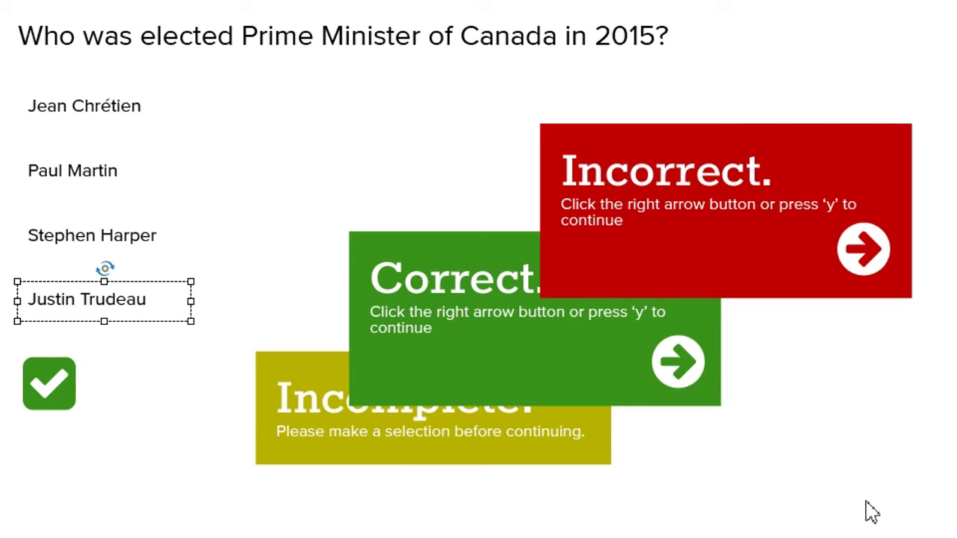
click(821, 432)
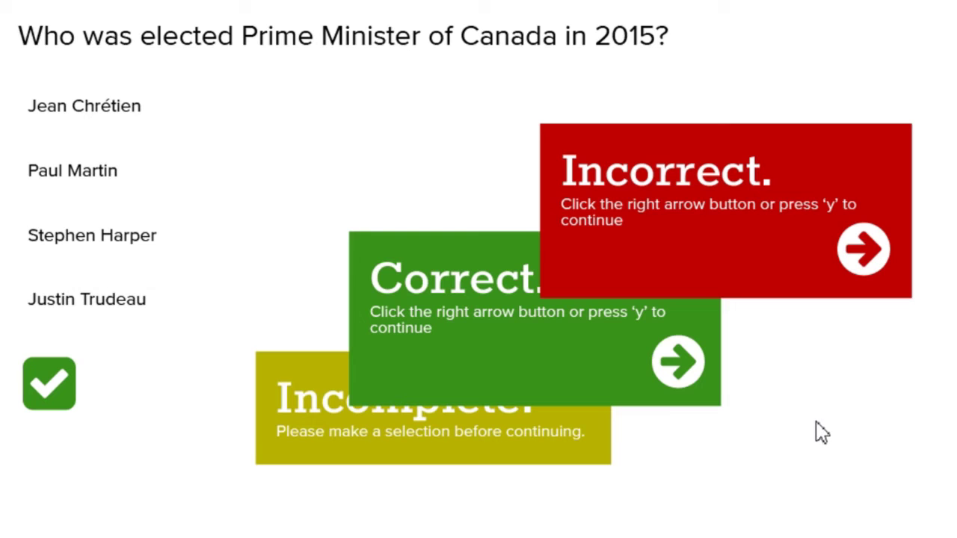
Step: Set the arrow button in the Correct message to be worth 10 quiz points and enable Report Answers for it
click(687, 364)
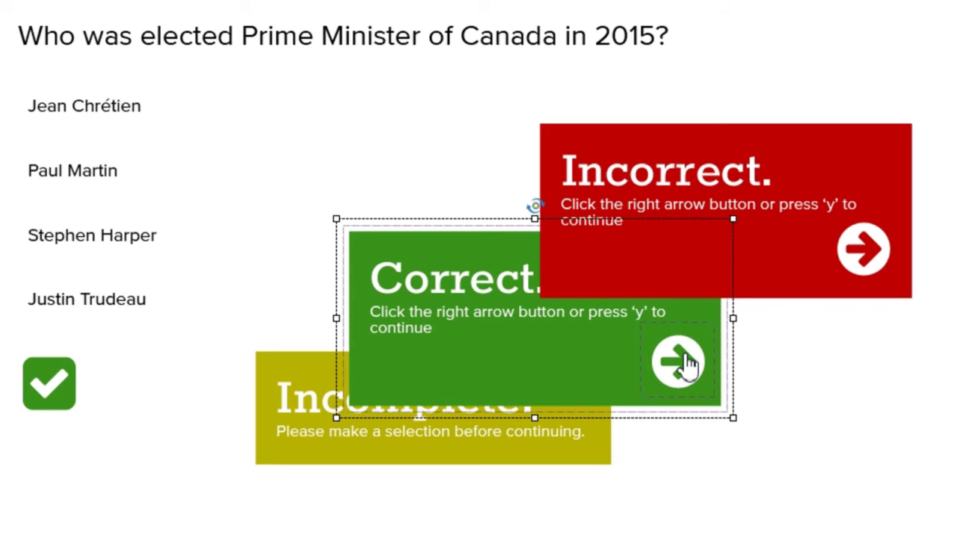
click(682, 362)
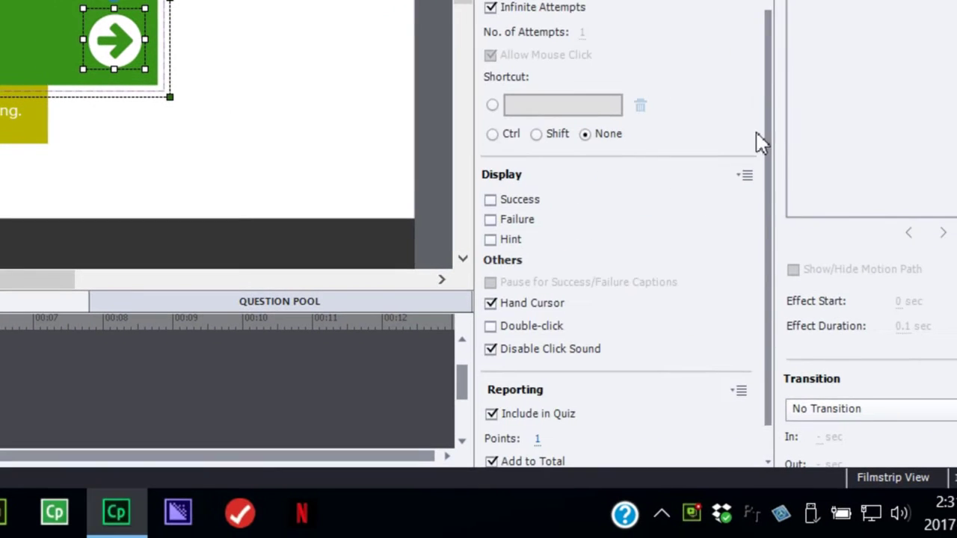
scroll(771, 150, down, 1)
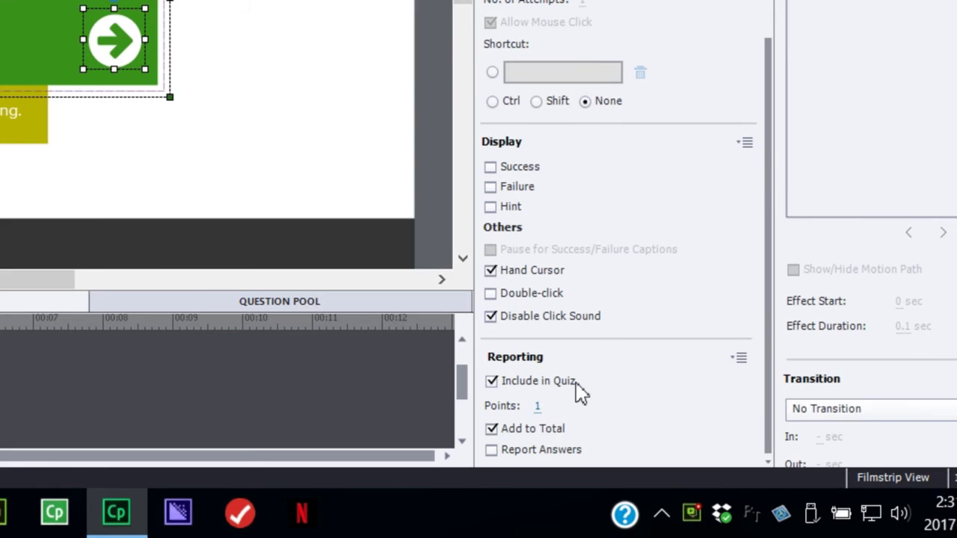
click(536, 408)
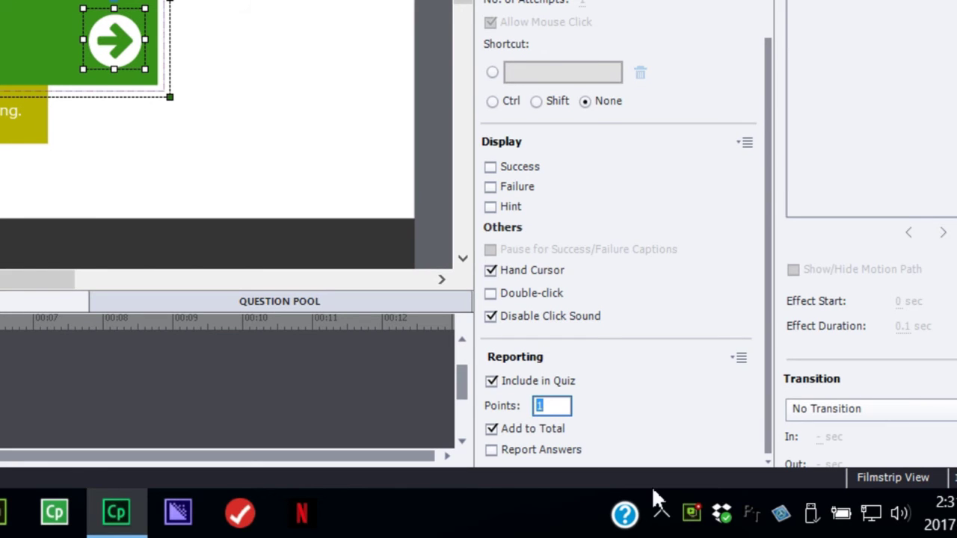
text(10)
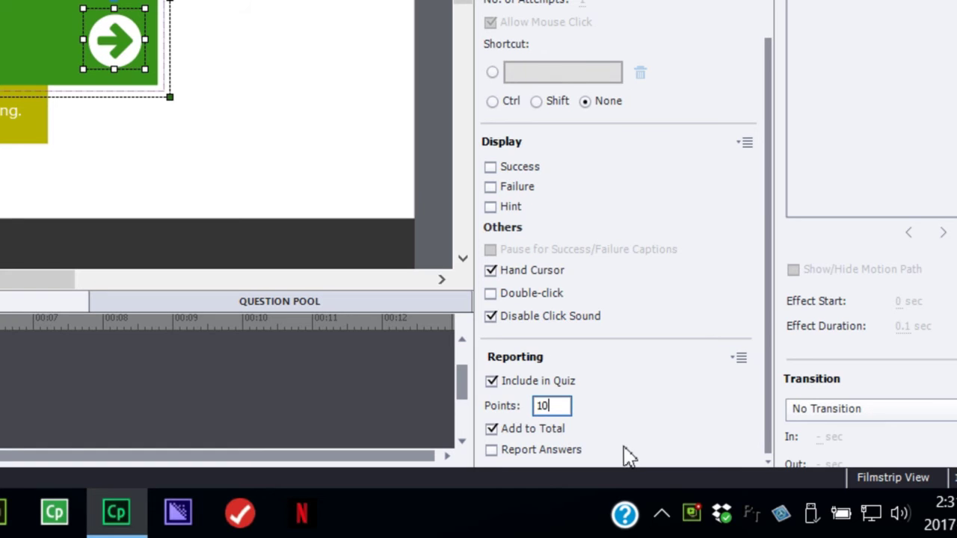
click(525, 451)
drag(770, 395, 771, 449)
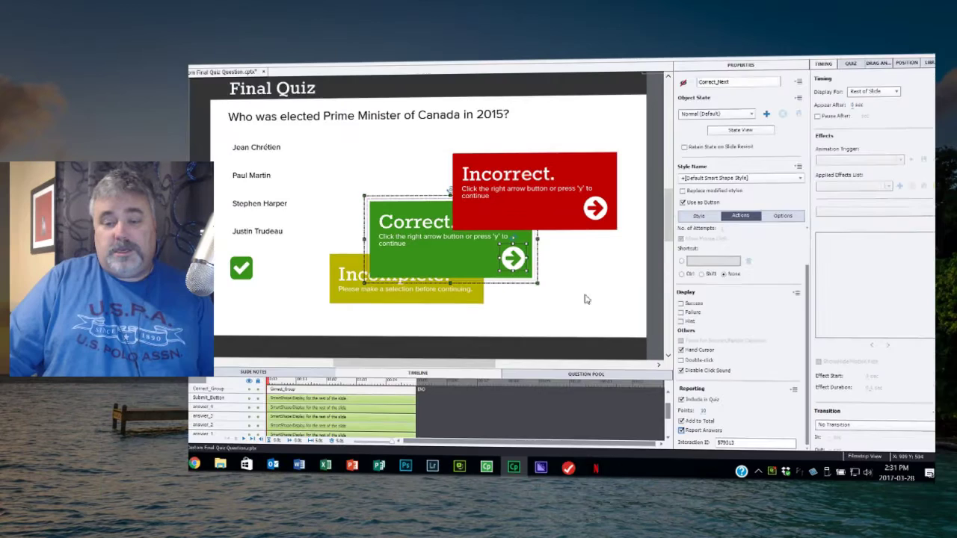
click(587, 300)
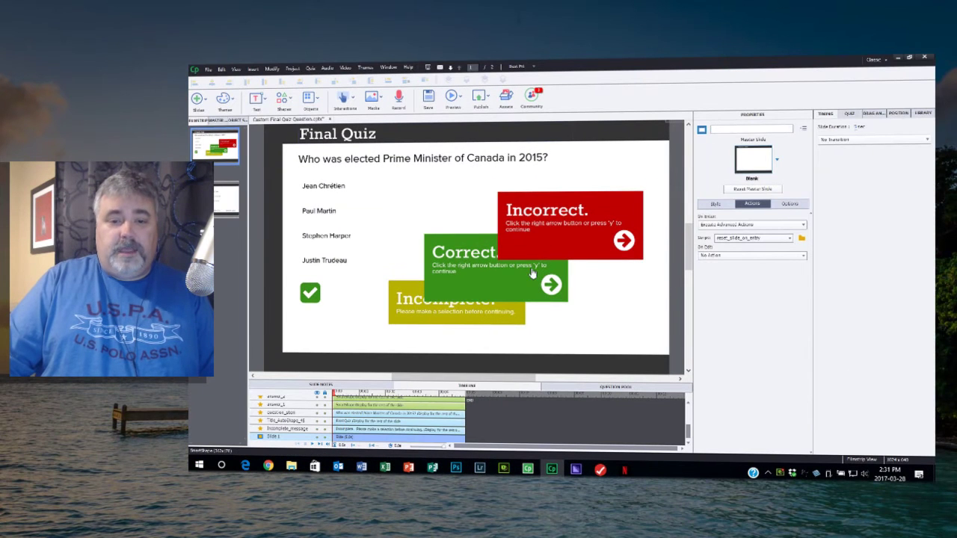
Step: Inspect the Incomplete message and the Correct and Incorrect feedback groups on the quiz slide
click(406, 305)
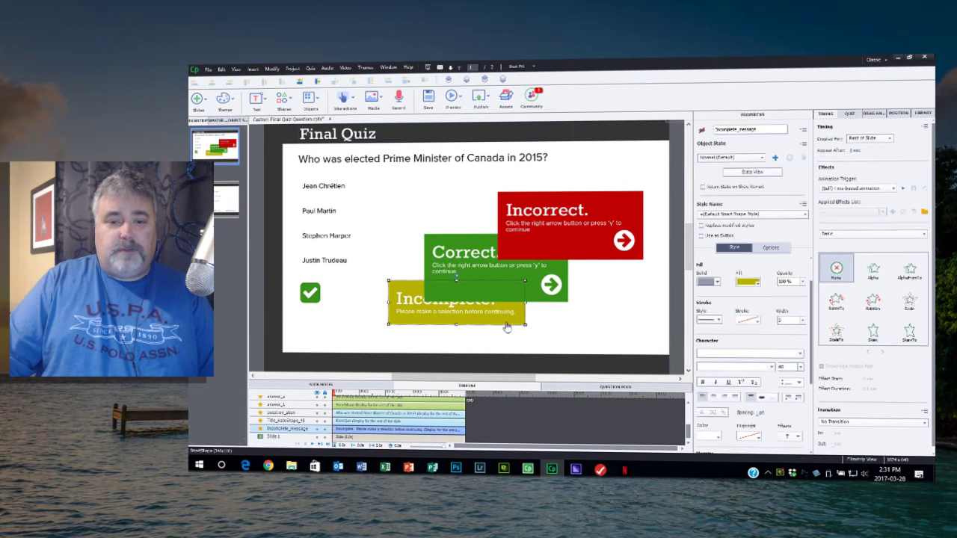
click(480, 243)
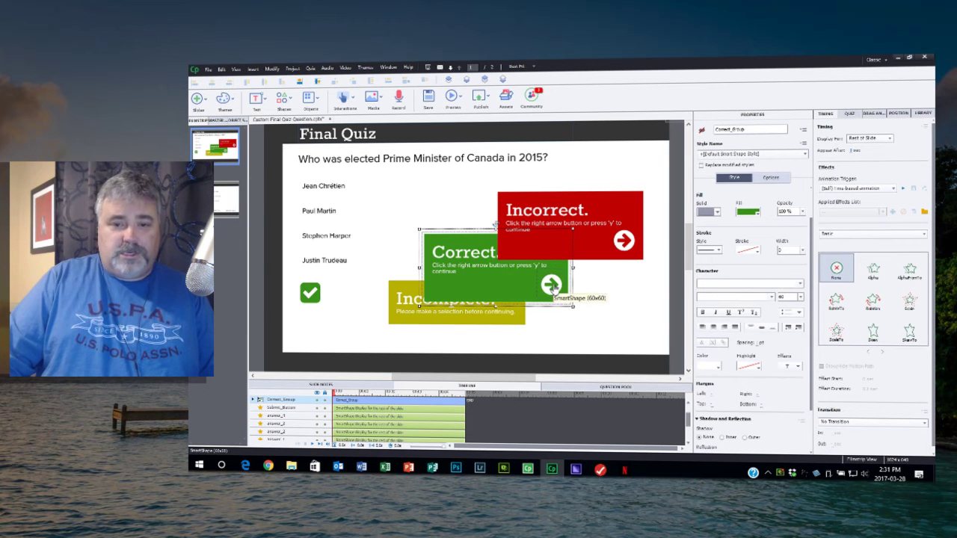
click(600, 203)
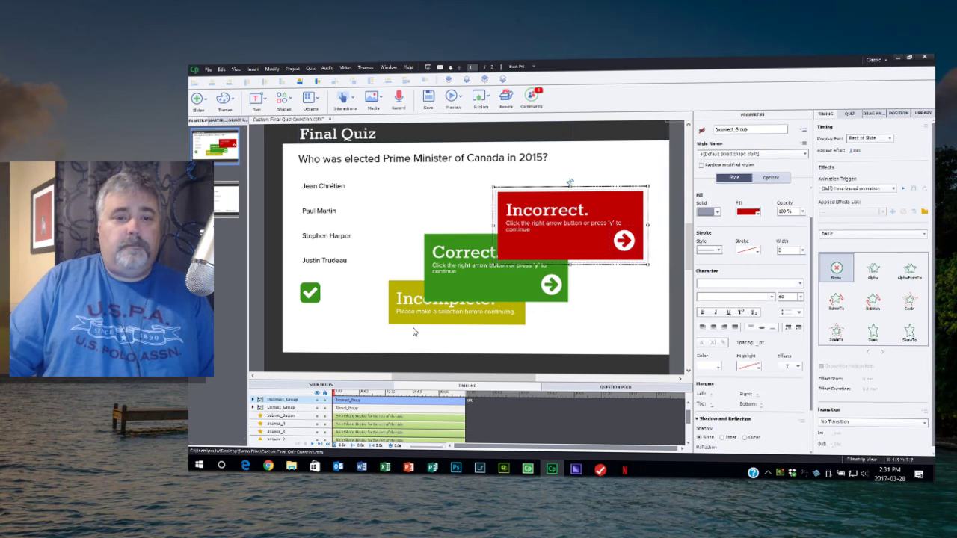
click(319, 335)
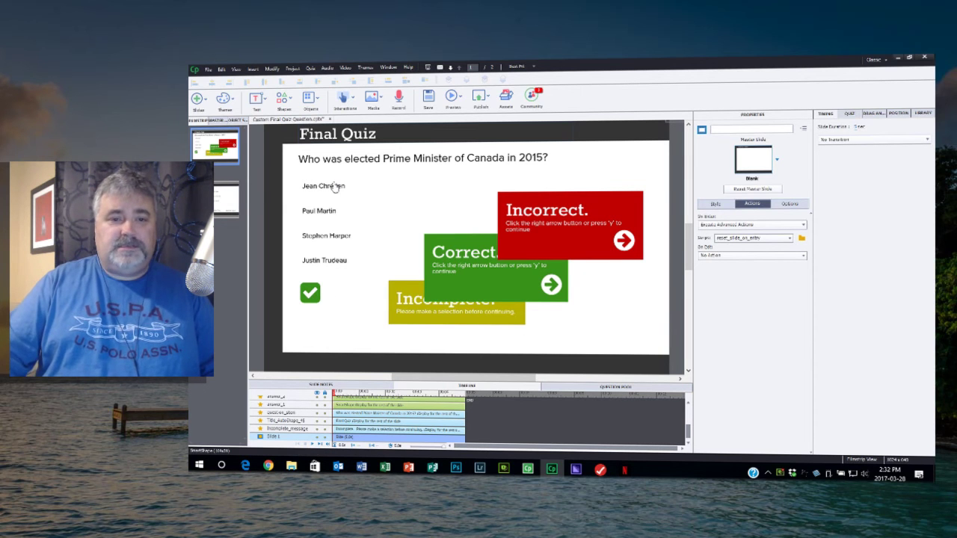
Step: Review the commands in the slide's reset_slide_on_entry advanced action, keeping the slide objects in view beside it
click(802, 238)
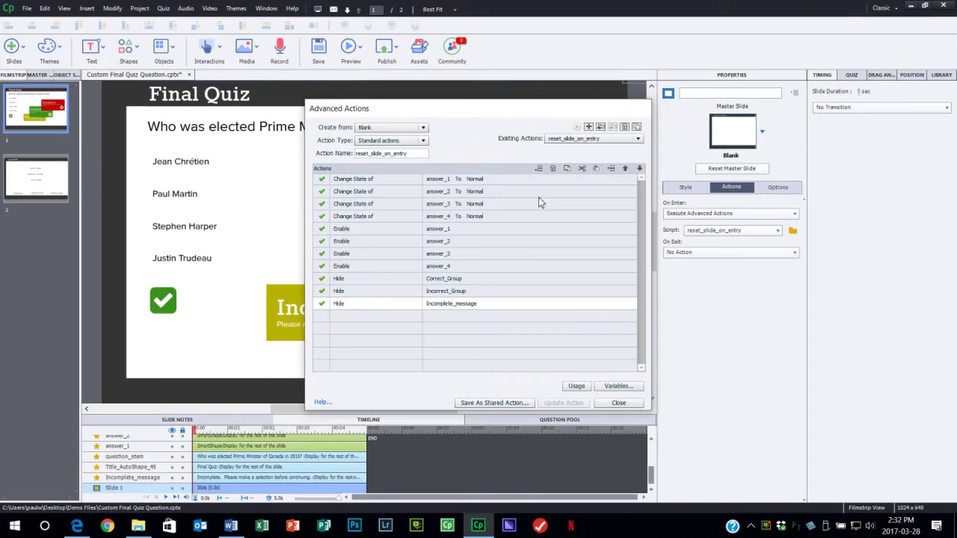
drag(464, 112, 756, 100)
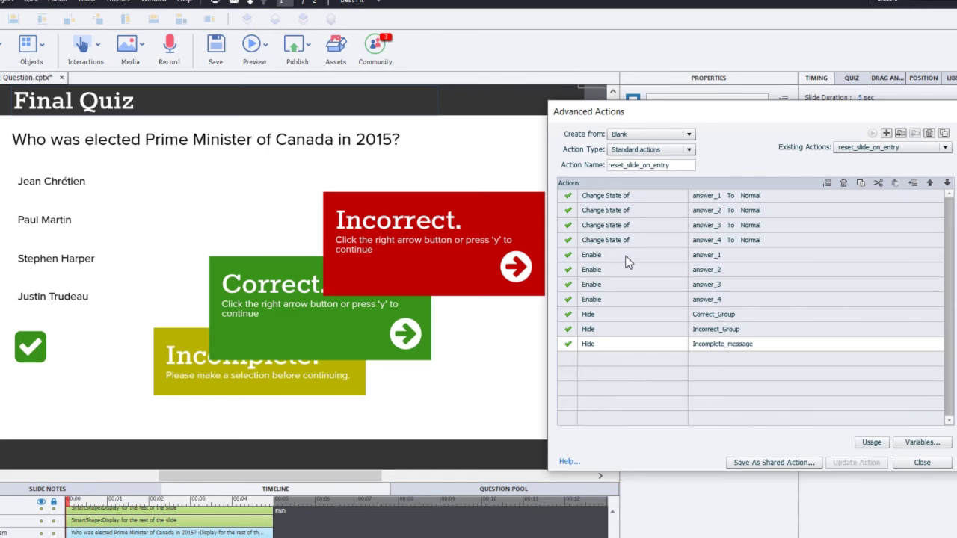
click(914, 463)
click(914, 463)
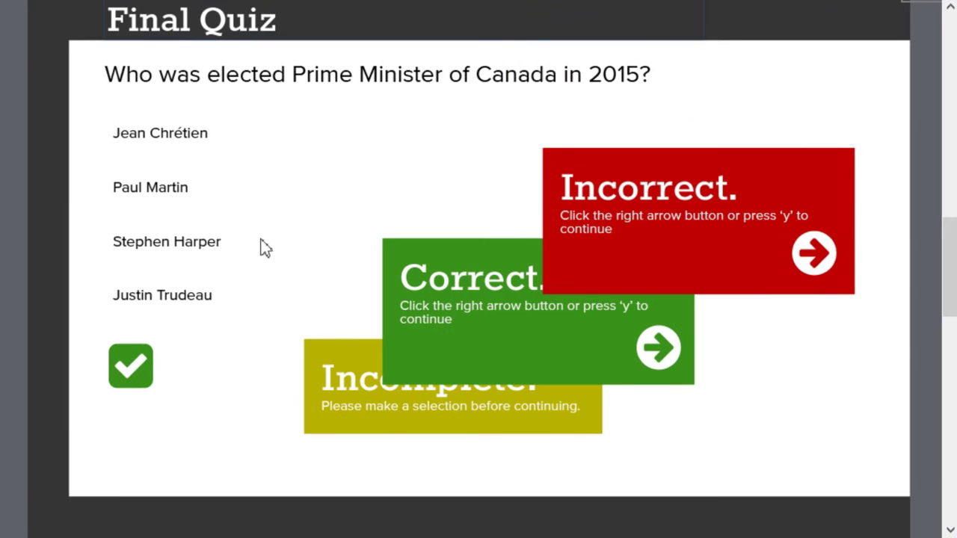
Step: Inspect the four answer buttons one after another, from Jean Chrétien to Justin Trudeau
click(187, 142)
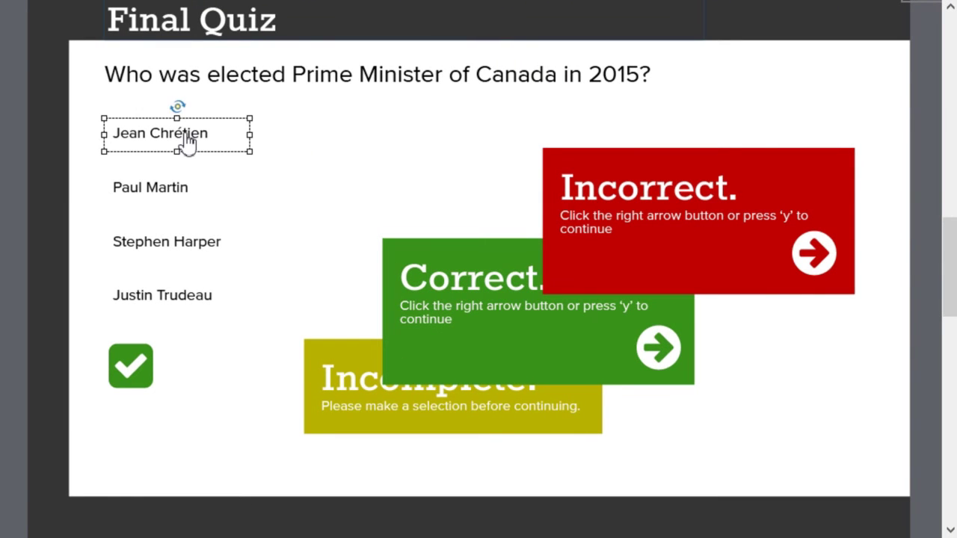
click(173, 195)
click(182, 251)
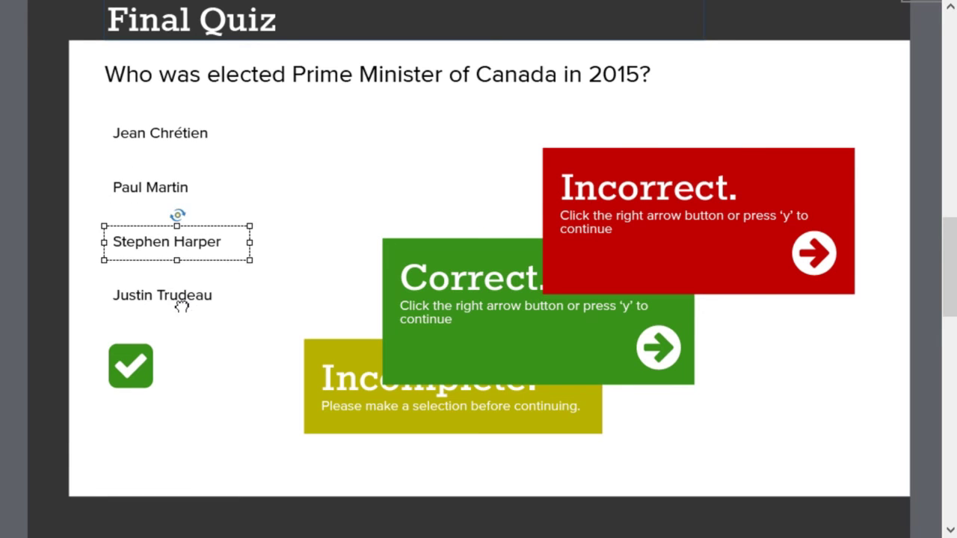
click(183, 308)
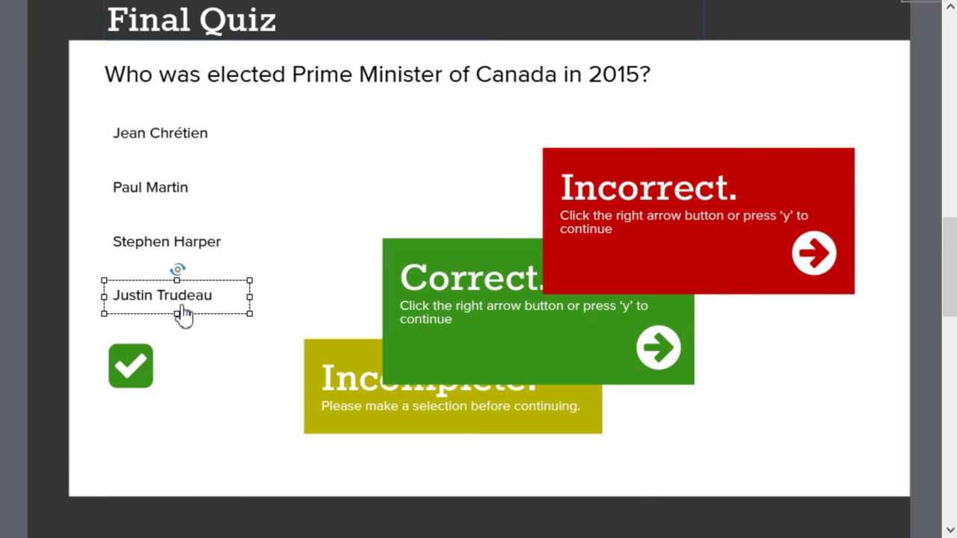
Step: Examine the Action1 advanced action assigned to the Jean Chrétien answer button
click(183, 148)
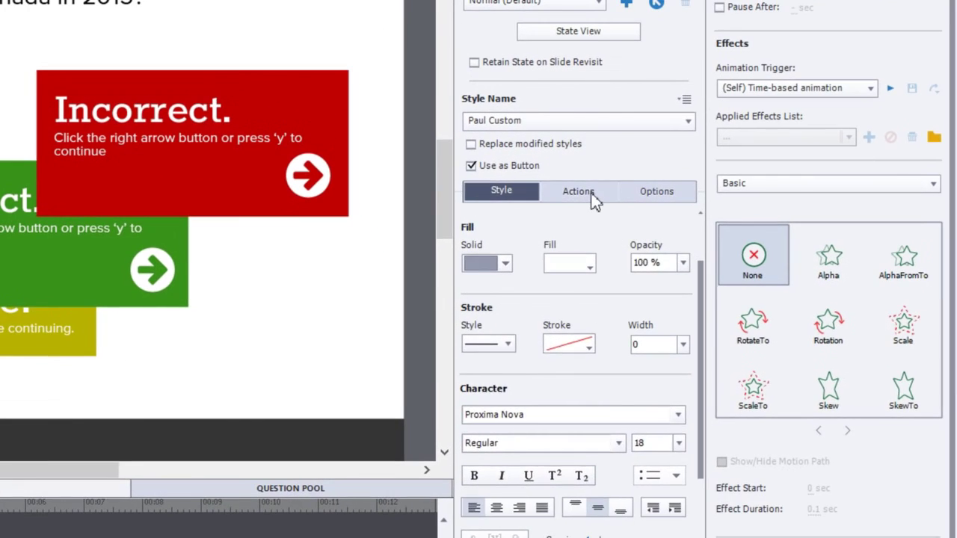
click(695, 211)
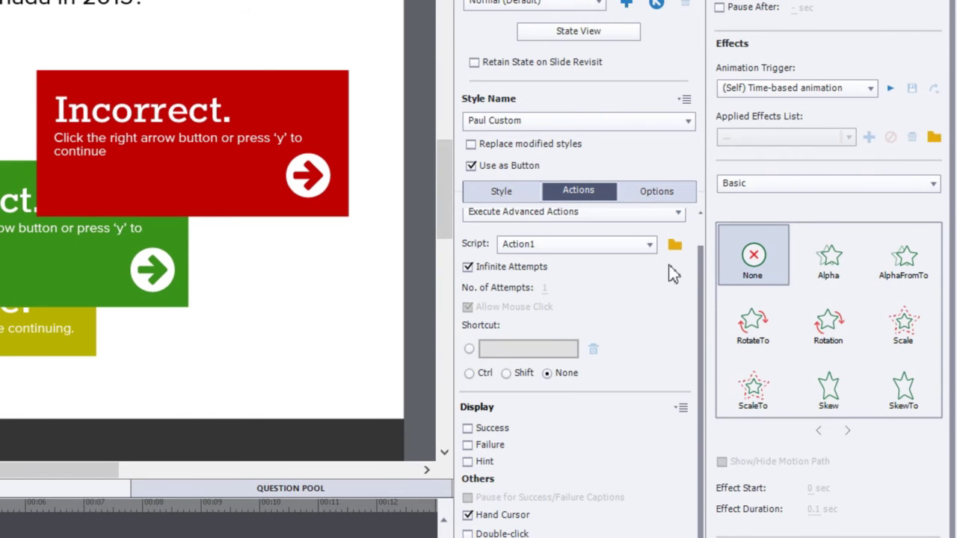
click(675, 247)
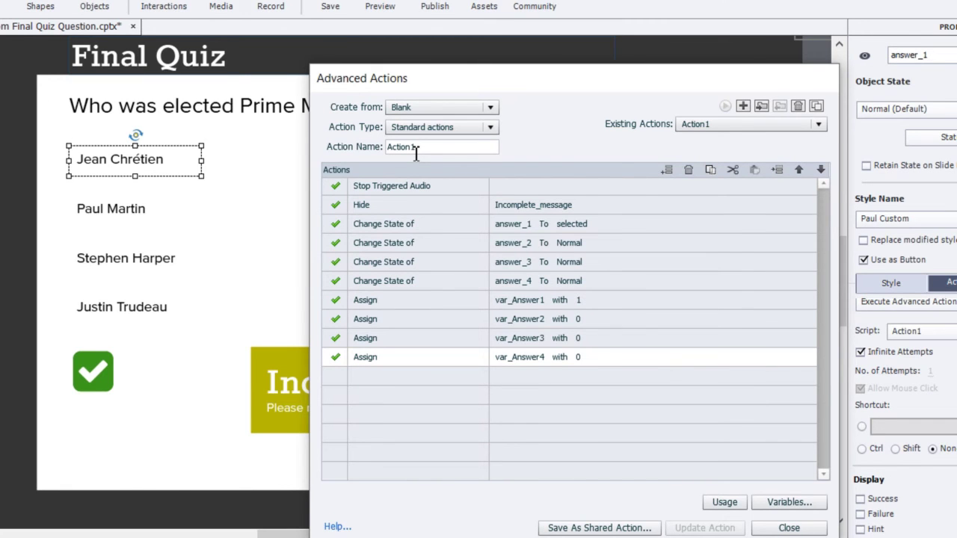
click(790, 527)
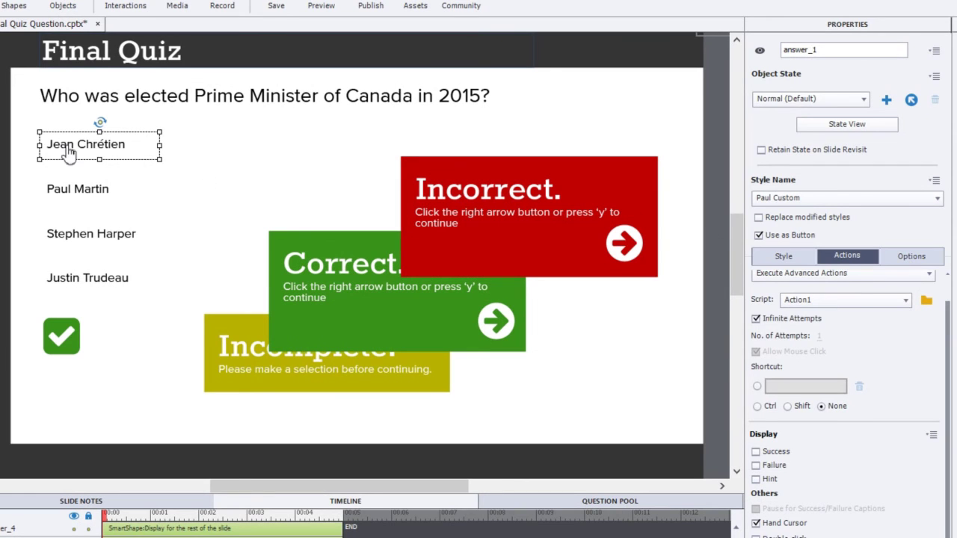
Step: Check the Jean Chrétien answer's slide audio options and re-examine the commands in its Action1 script
click(916, 258)
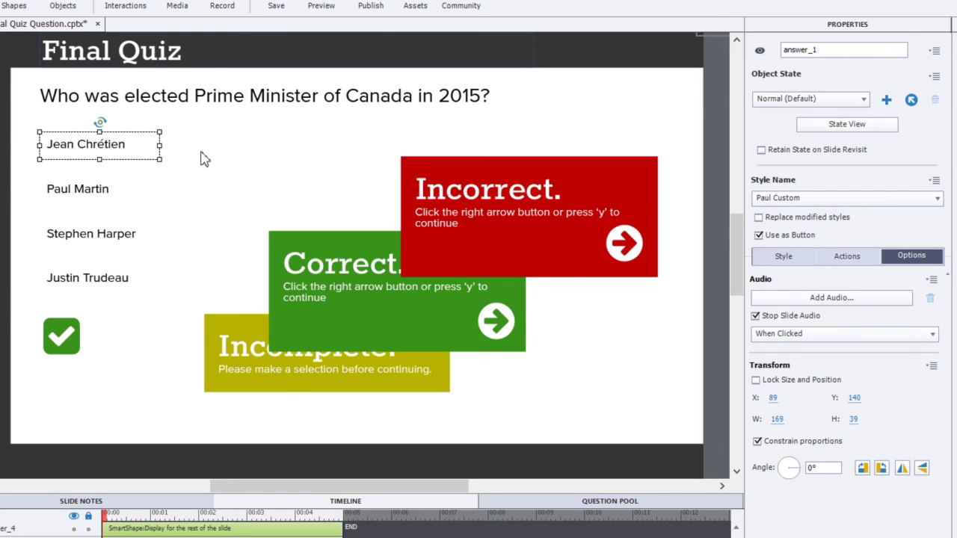
click(849, 258)
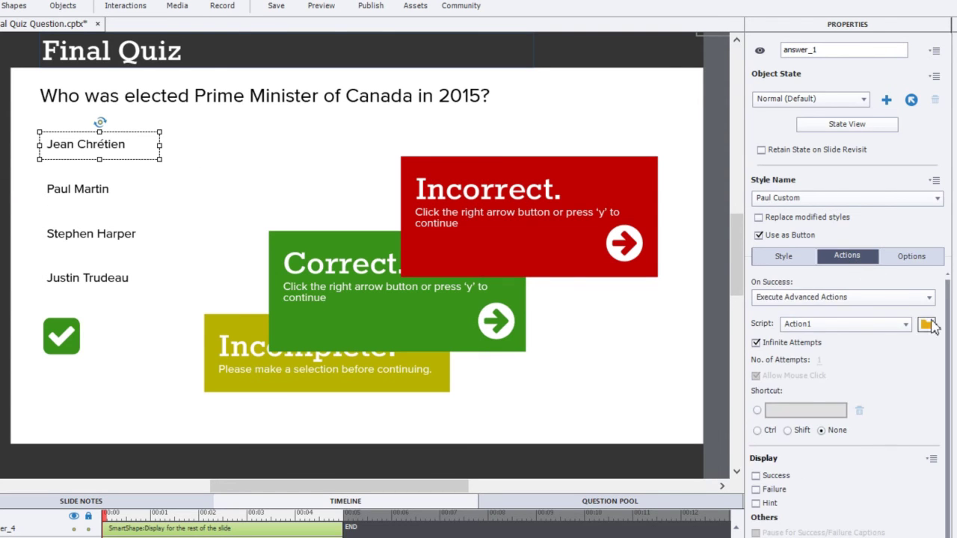
key(shift+F9)
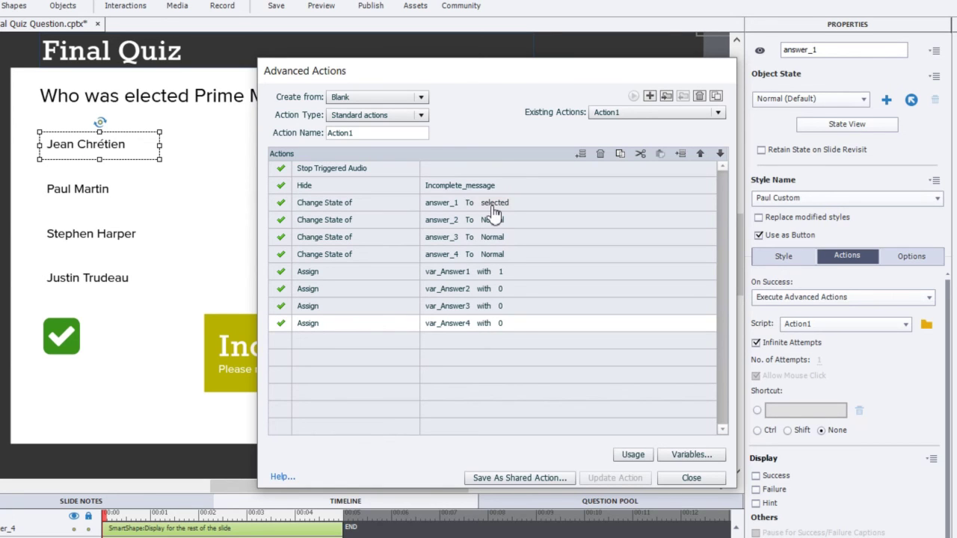
click(688, 477)
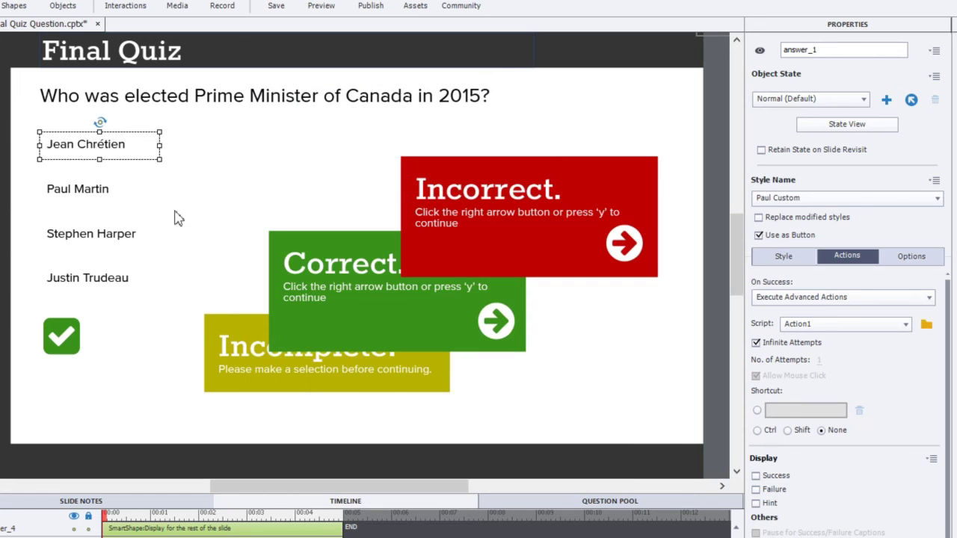
Step: Show the selected state of the Jean Chrétien answer button to examine its styling, and deselect the button
click(806, 101)
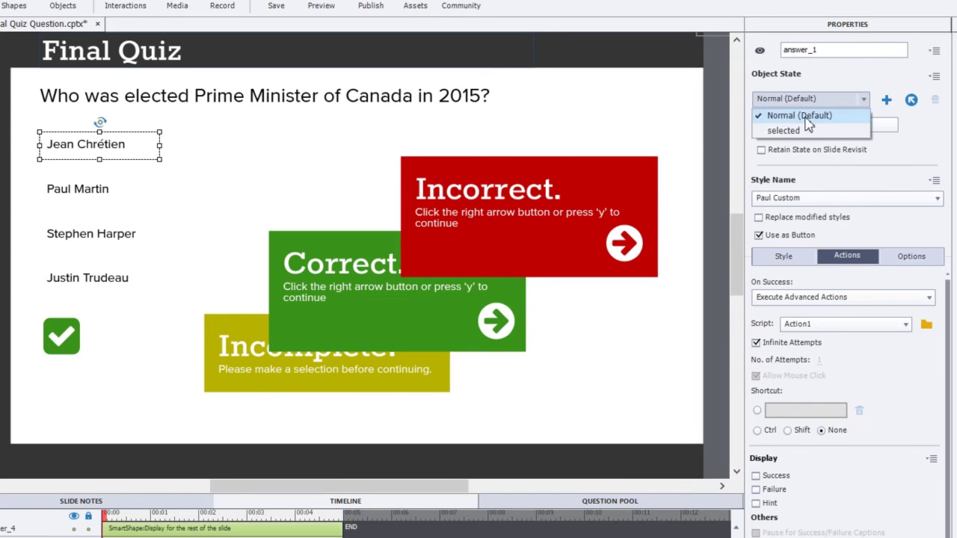
click(805, 132)
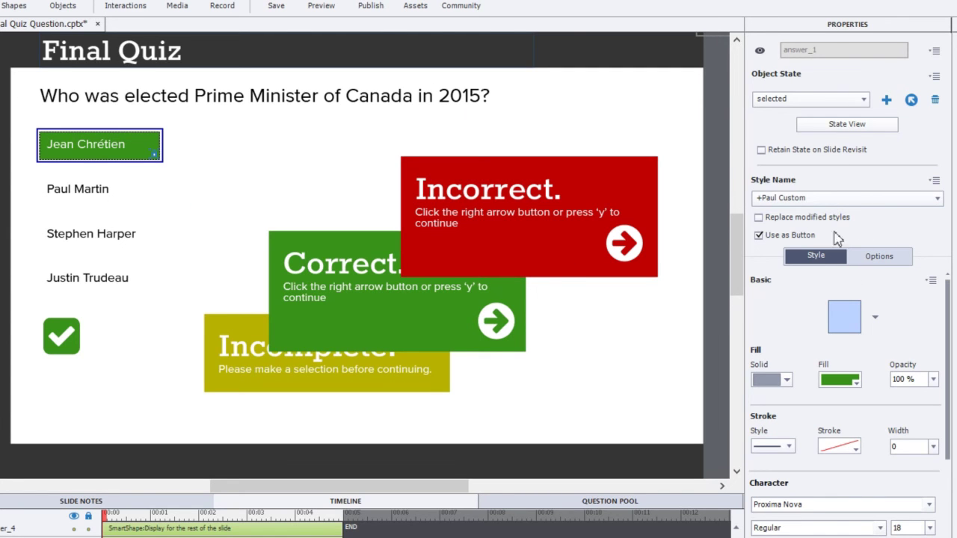
click(207, 187)
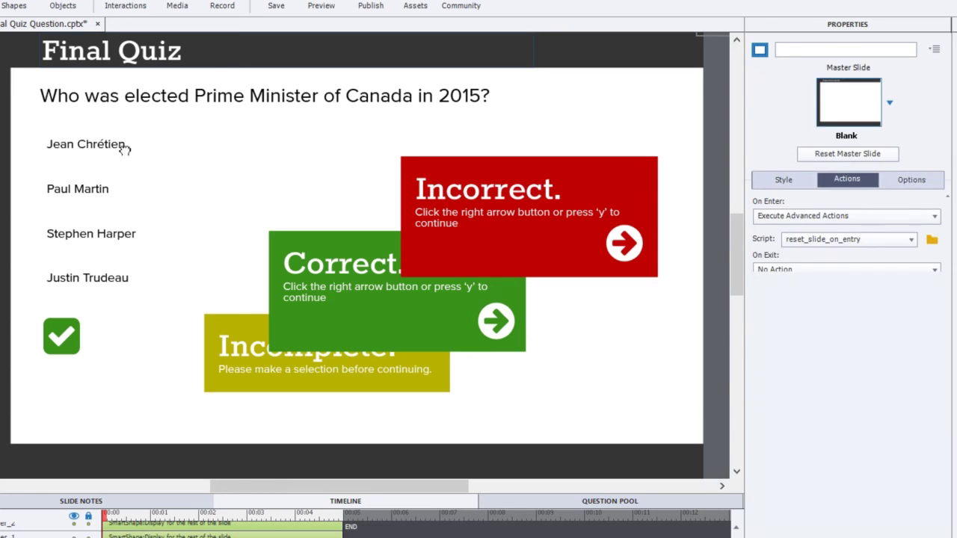
Step: Review the commands in the Jean Chrétien button's Action1 script and the Paul Martin button's Action2 script
click(125, 149)
click(859, 258)
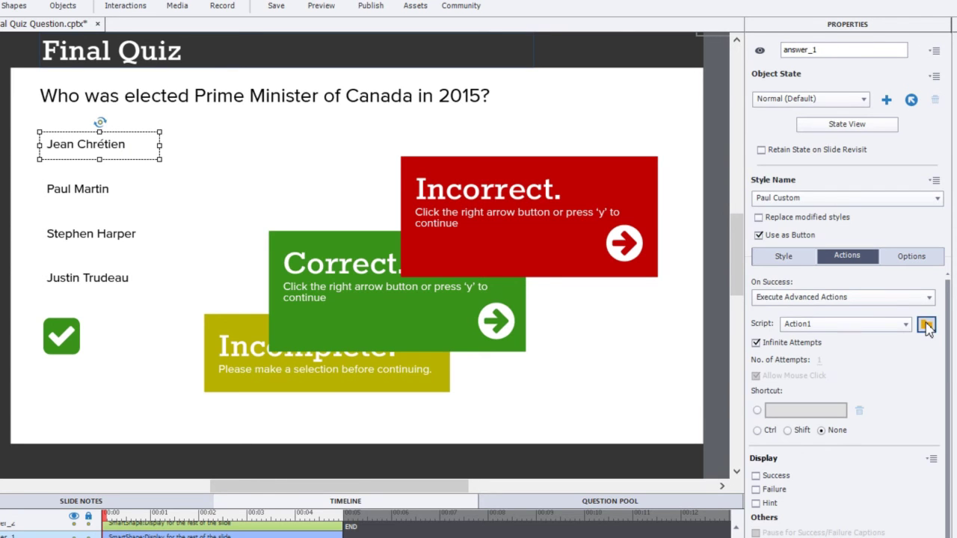
click(926, 325)
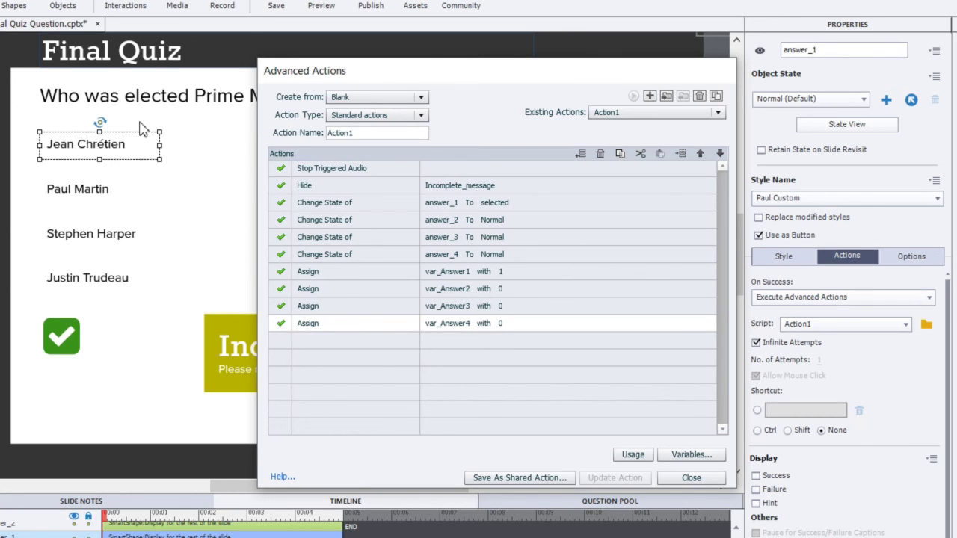
click(686, 478)
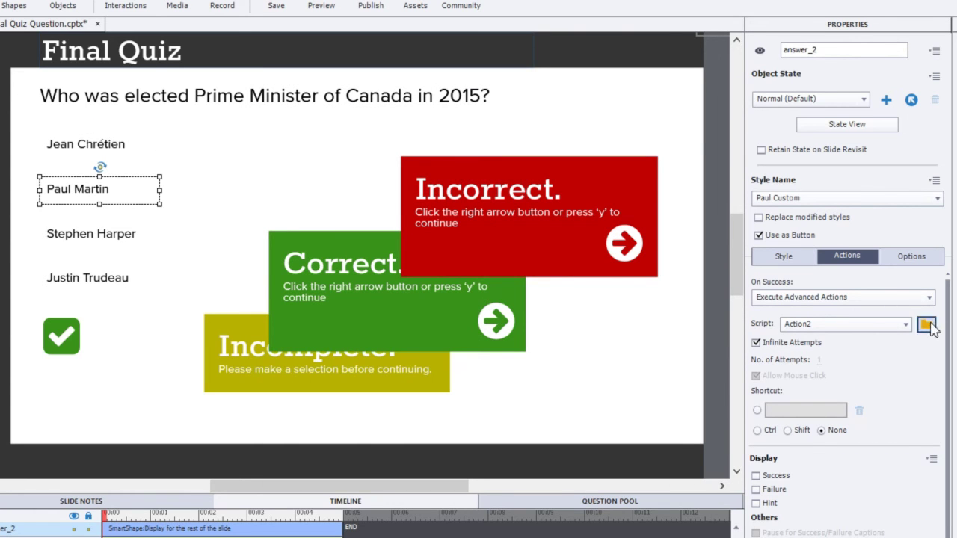
click(927, 326)
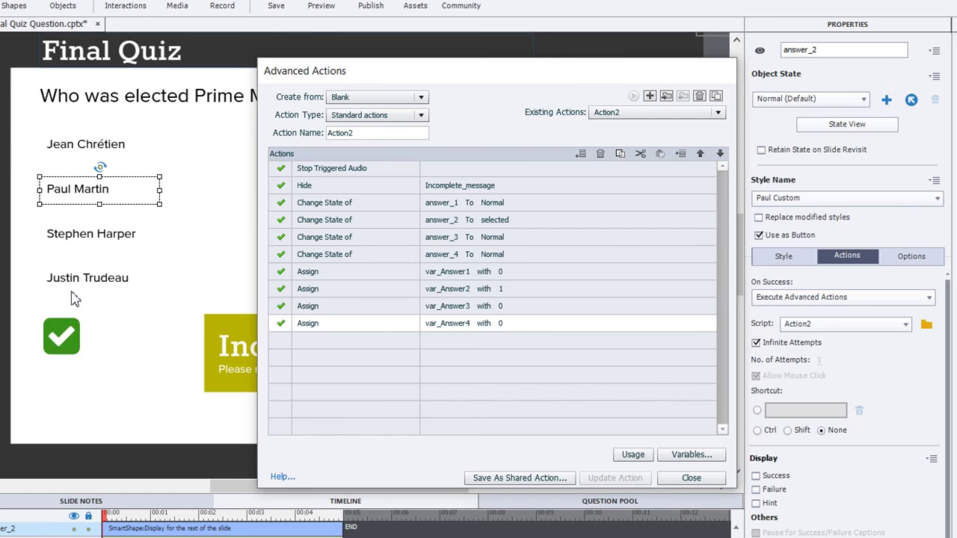
click(689, 478)
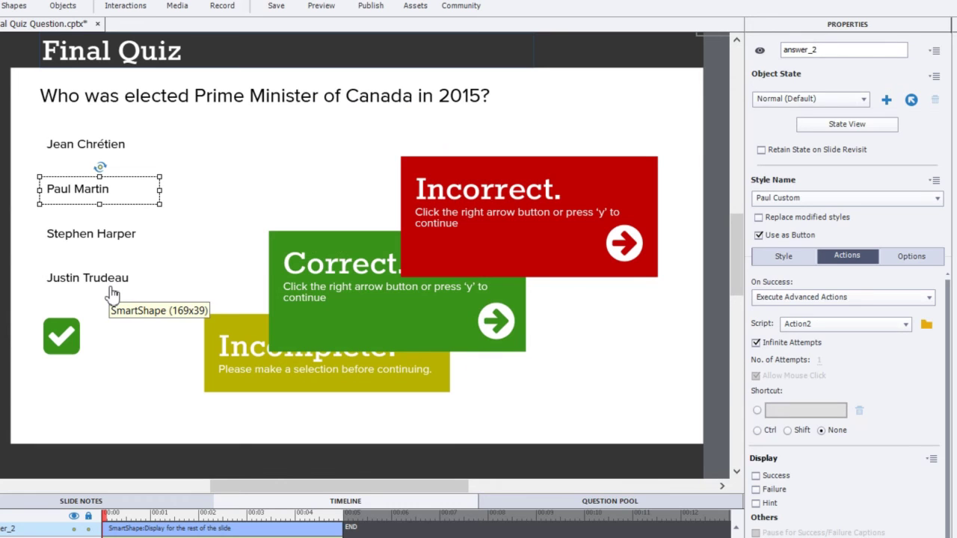
Step: Examine the Incomplete and Answer1 decisions in the submit button's Submit conditional action, moving the dialog clear of the slide's feedback messages
click(74, 338)
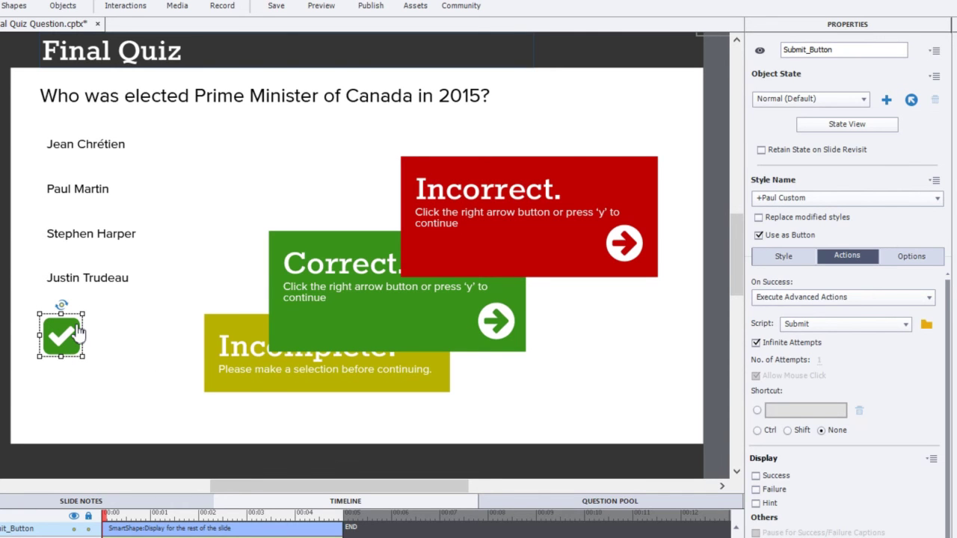
key(shift+F9)
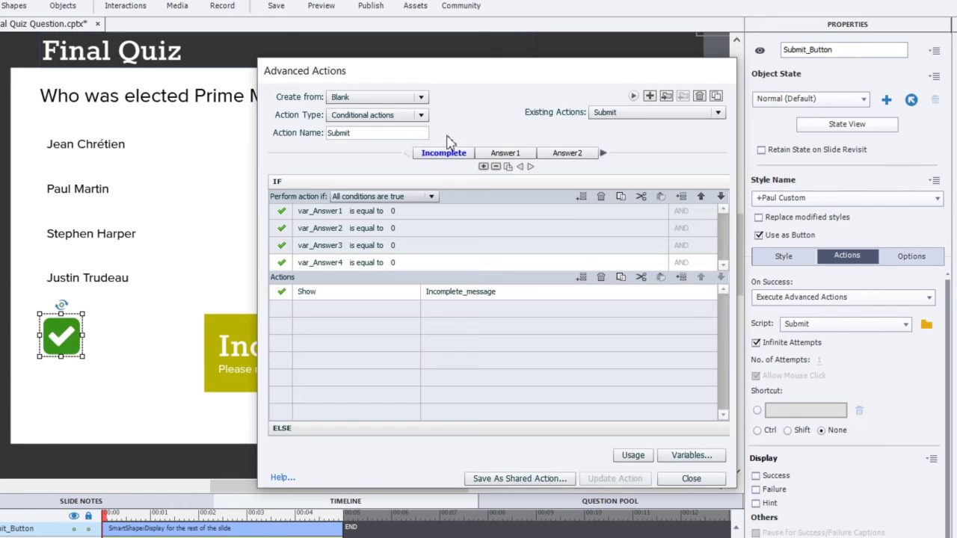
click(364, 133)
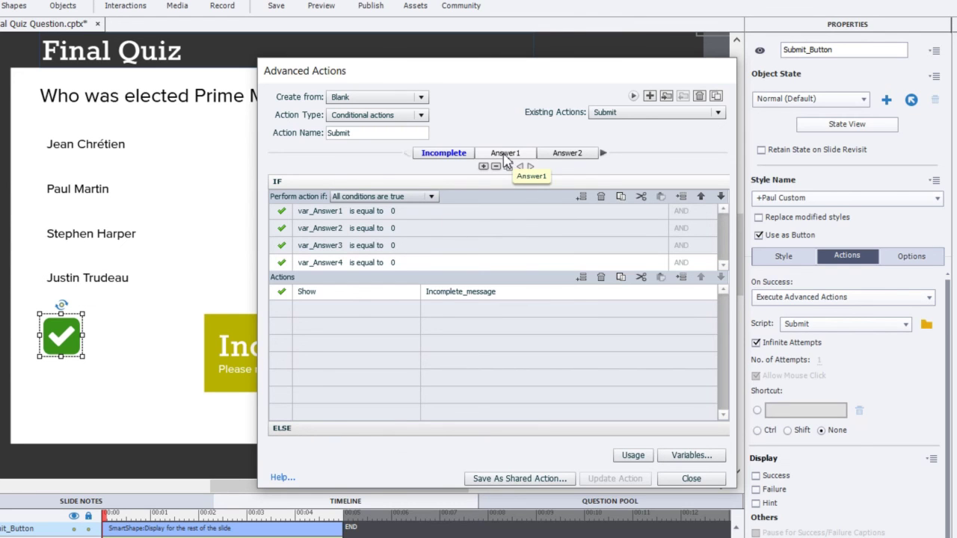
click(505, 153)
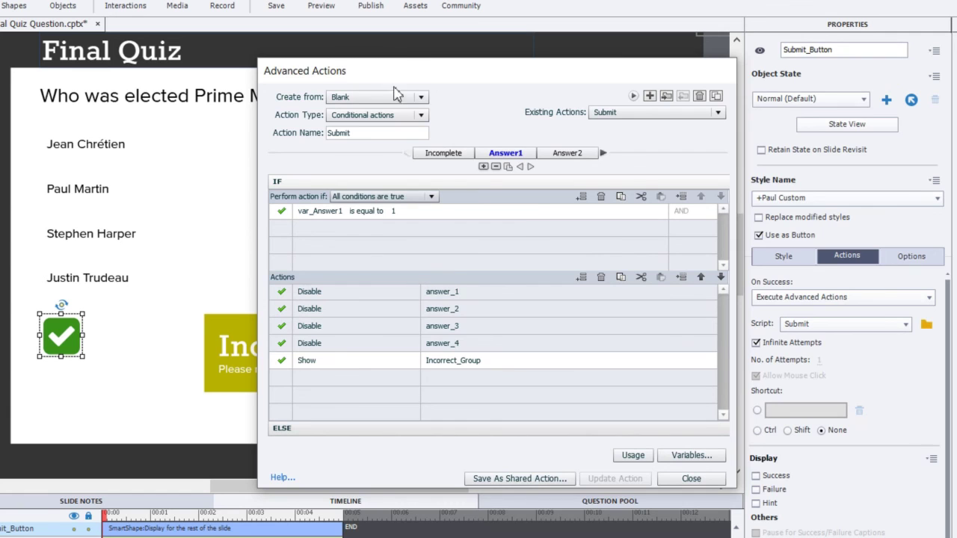
drag(400, 73, 813, 59)
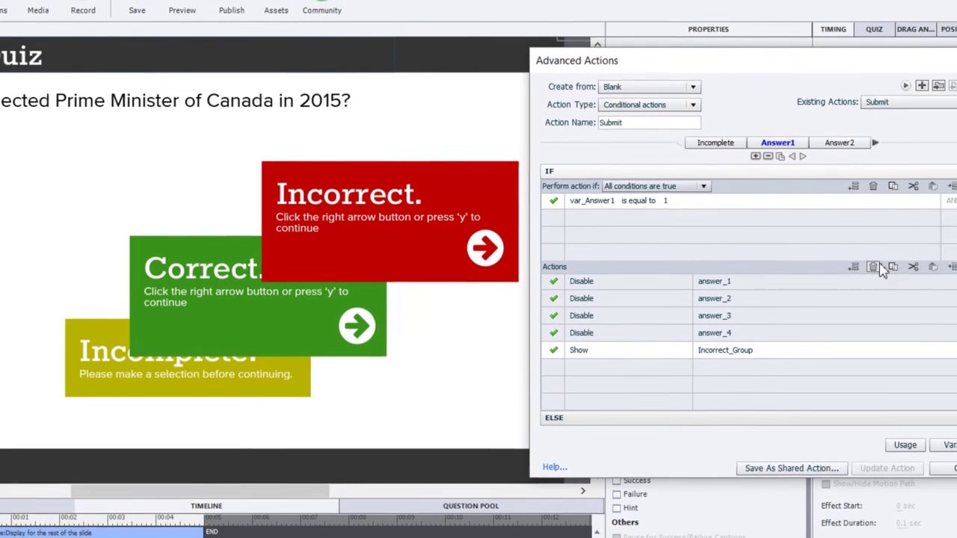
Step: Review the conditions and commands of the Answer2, Answer3 and Answer4 decisions in the Submit action, and close it
click(785, 146)
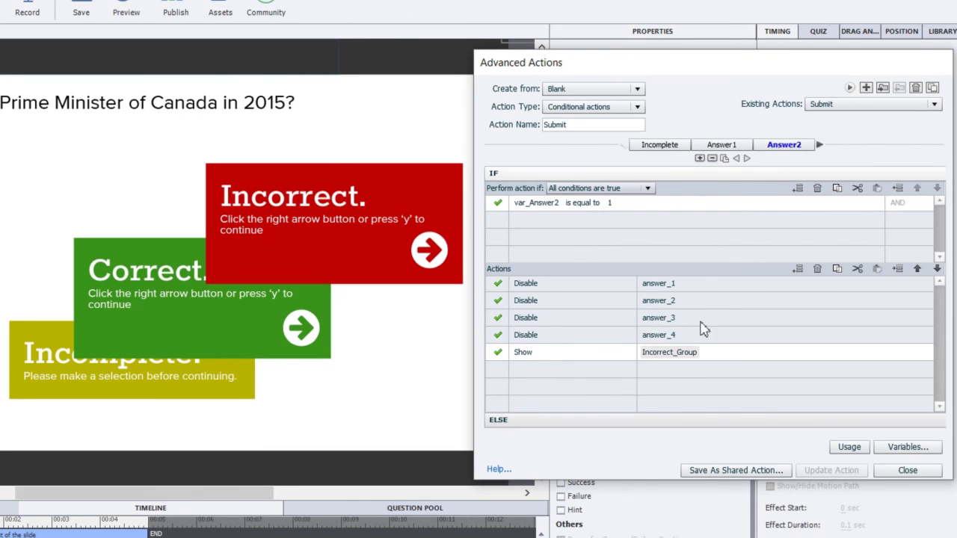
click(820, 145)
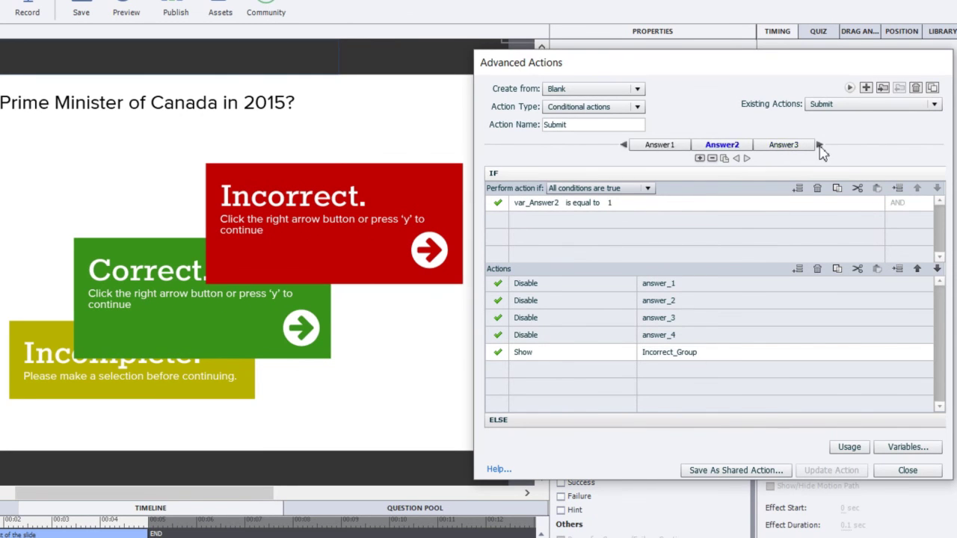
click(783, 145)
click(819, 144)
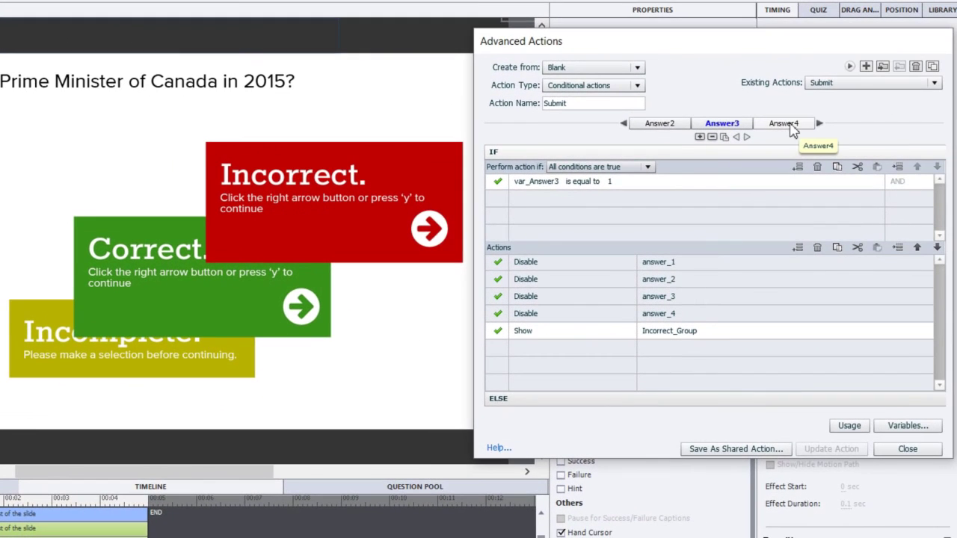
click(792, 131)
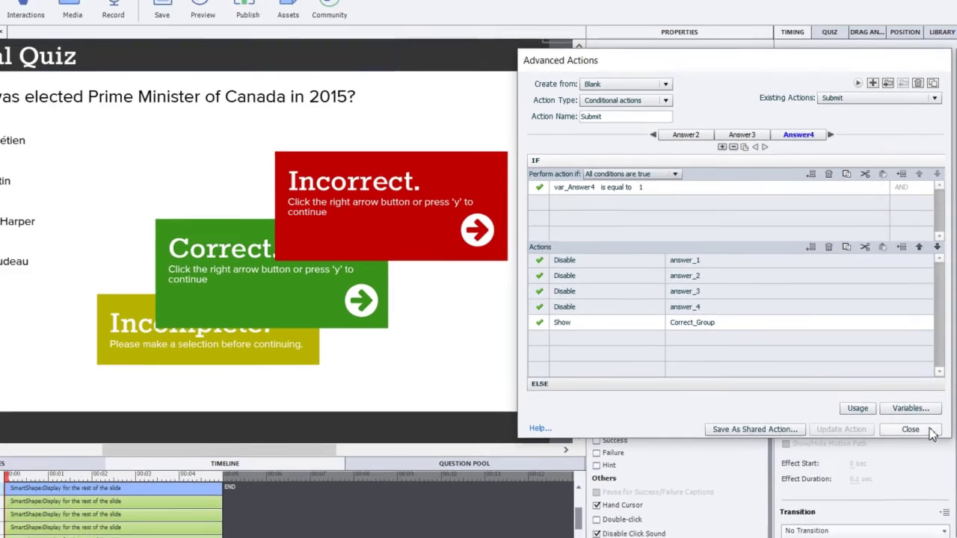
click(908, 448)
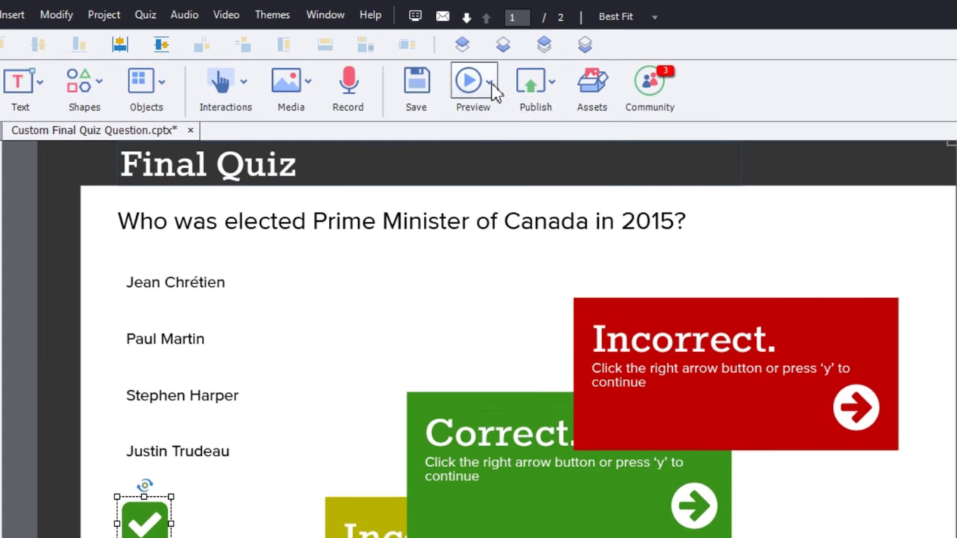
Step: Preview the project as HTML5 in the browser and submit the question without choosing an answer
click(490, 84)
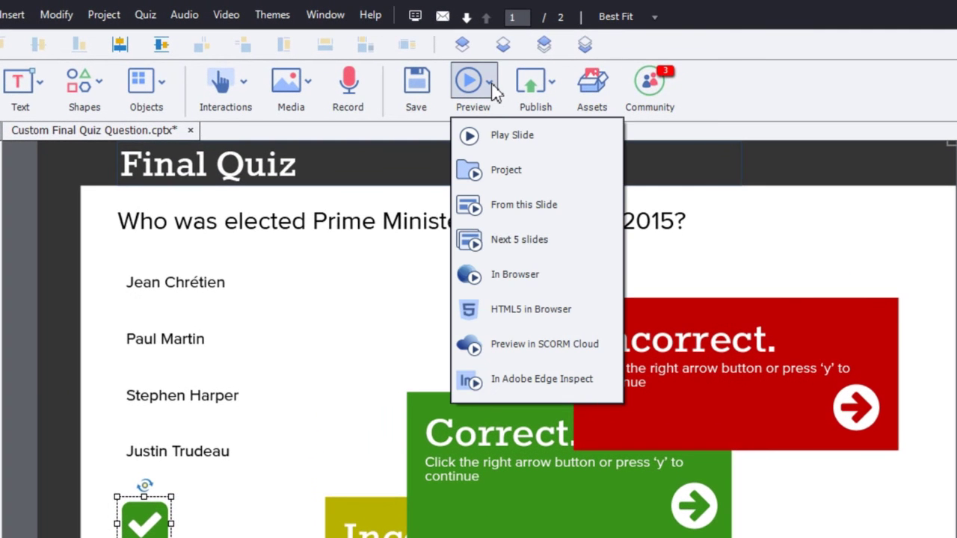
click(514, 312)
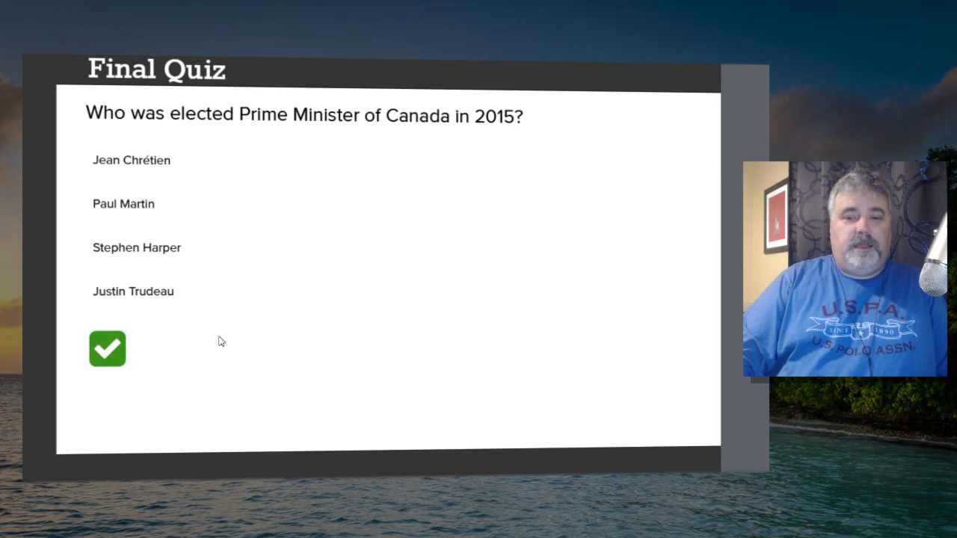
click(106, 356)
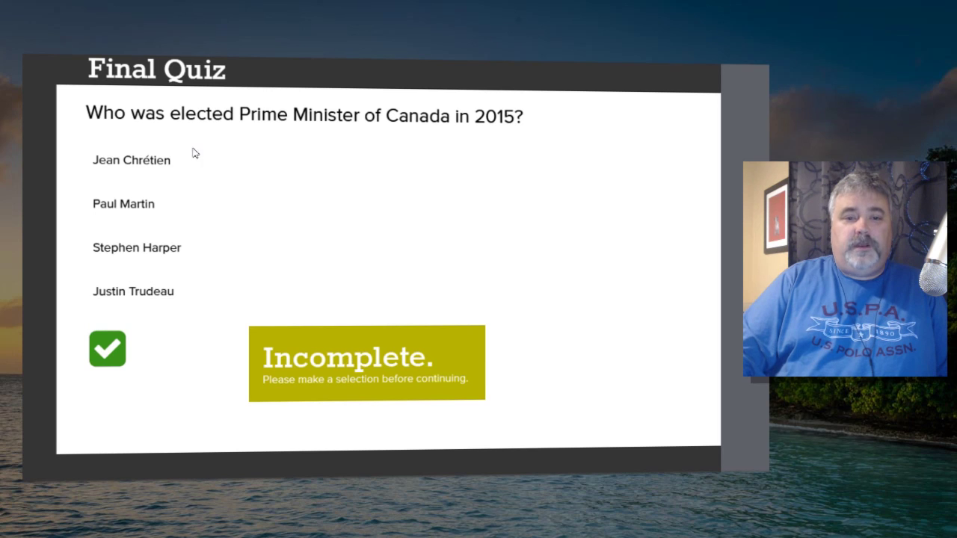
Step: Test the incorrect path by submitting Jean Chrétien as the answer and continuing to the quiz results
click(149, 163)
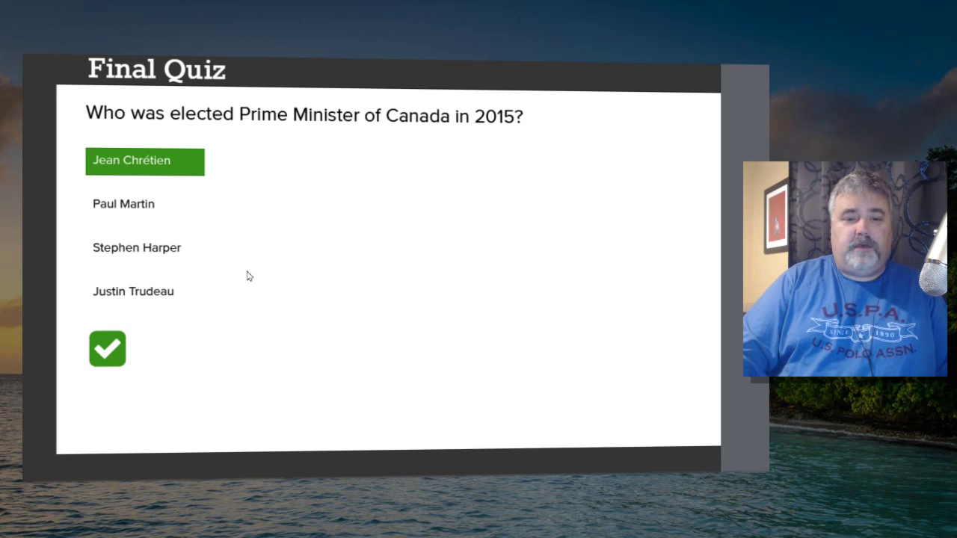
click(110, 356)
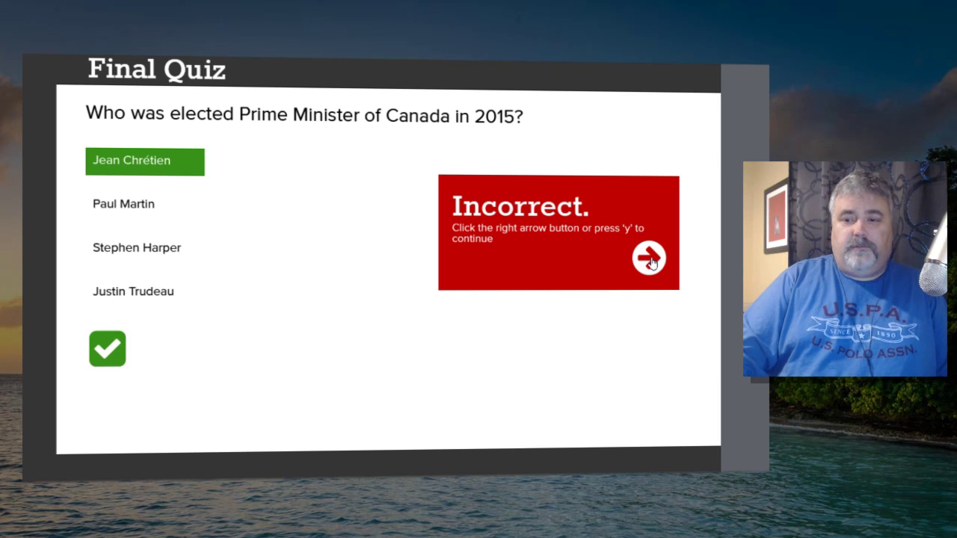
click(650, 259)
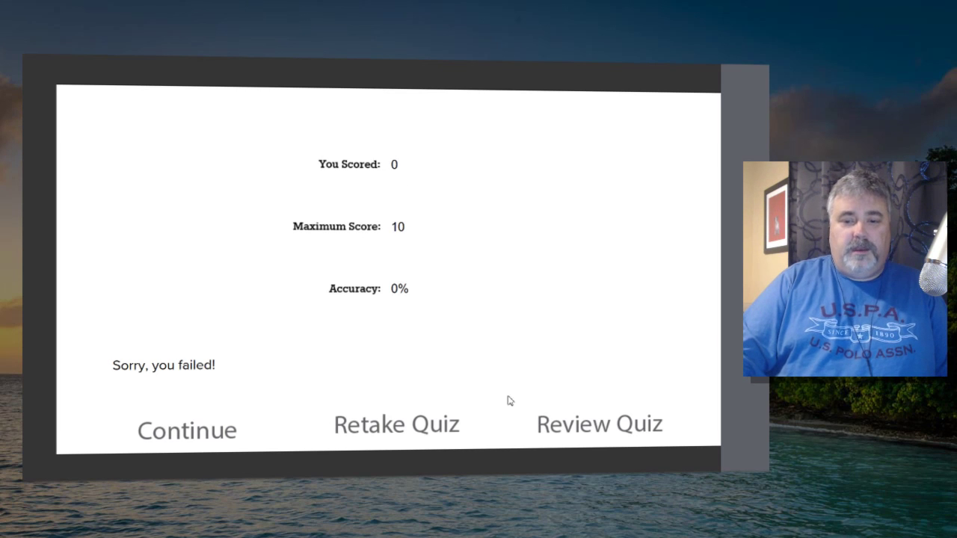
Step: Retake the quiz, submit Justin Trudeau as the answer and continue to the quiz results
click(389, 427)
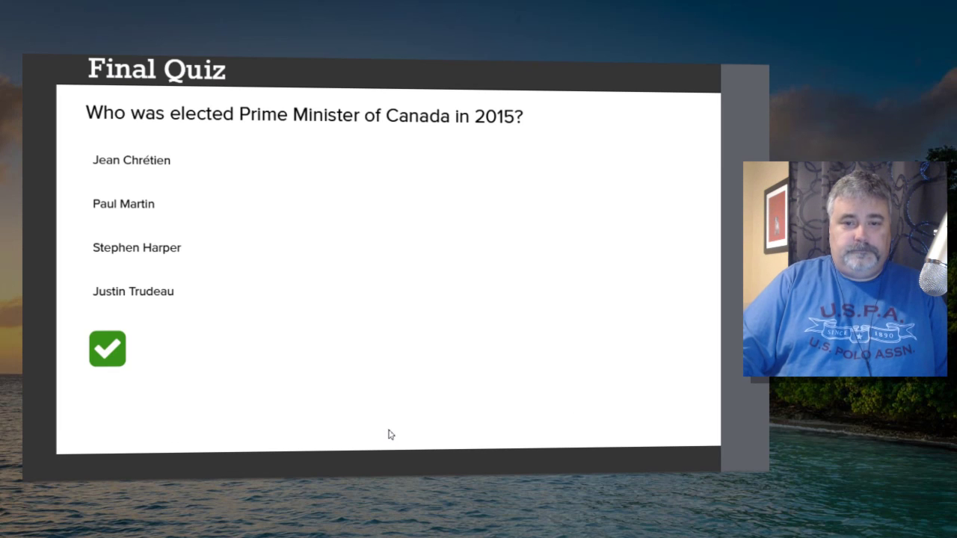
click(129, 292)
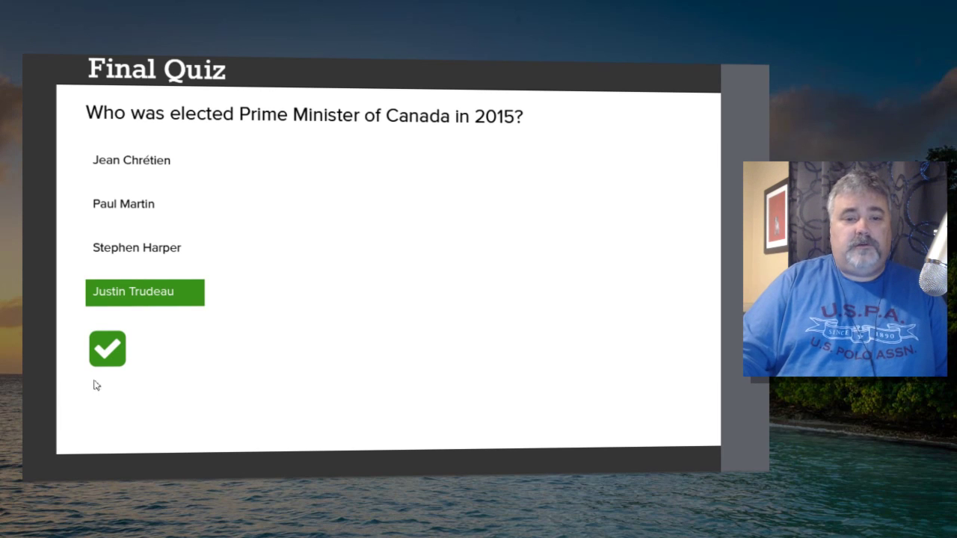
click(111, 346)
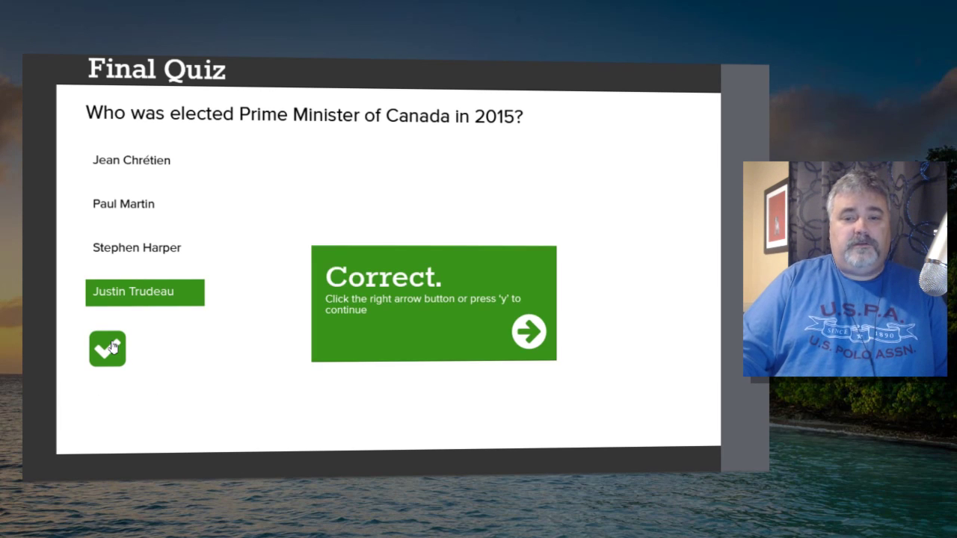
click(532, 337)
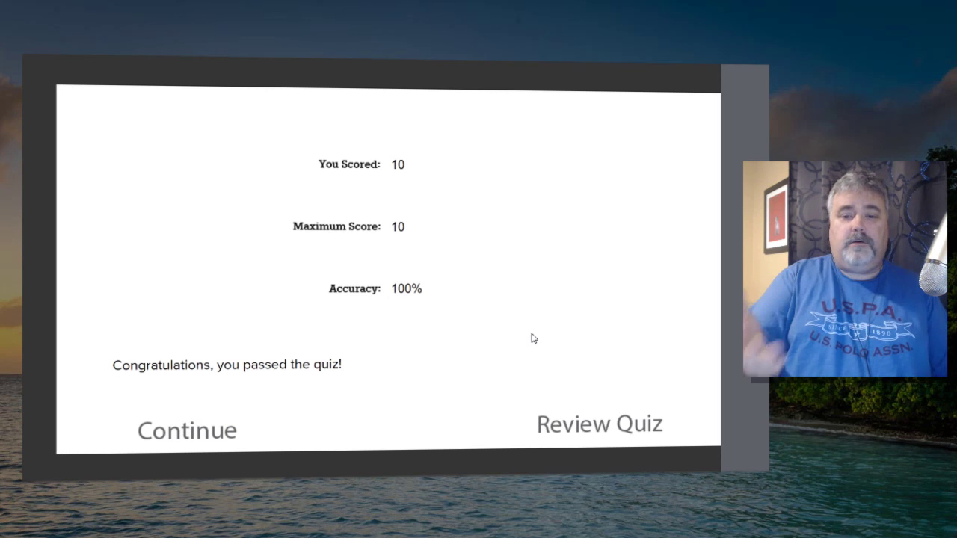